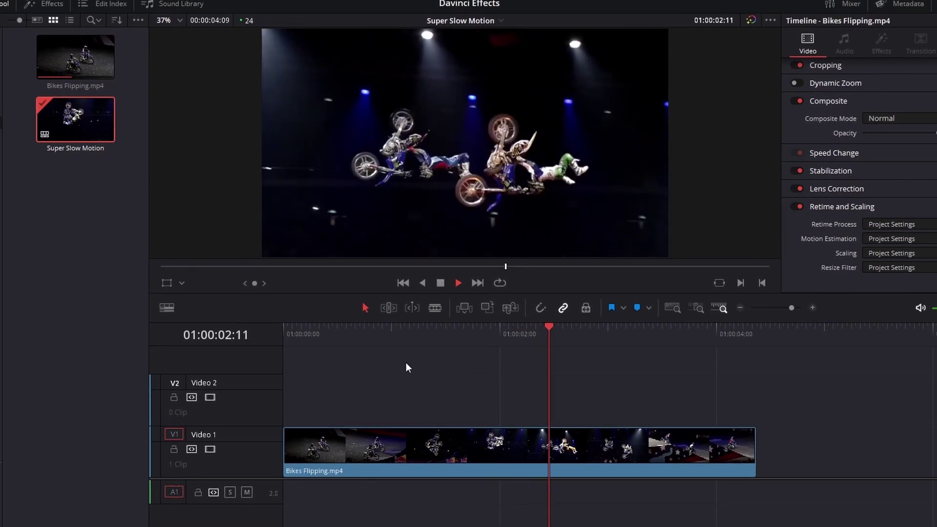
- Select the Bikes Flipping.mp4 clip on Video 1 and turn on its retime controls
left_click(409, 332)
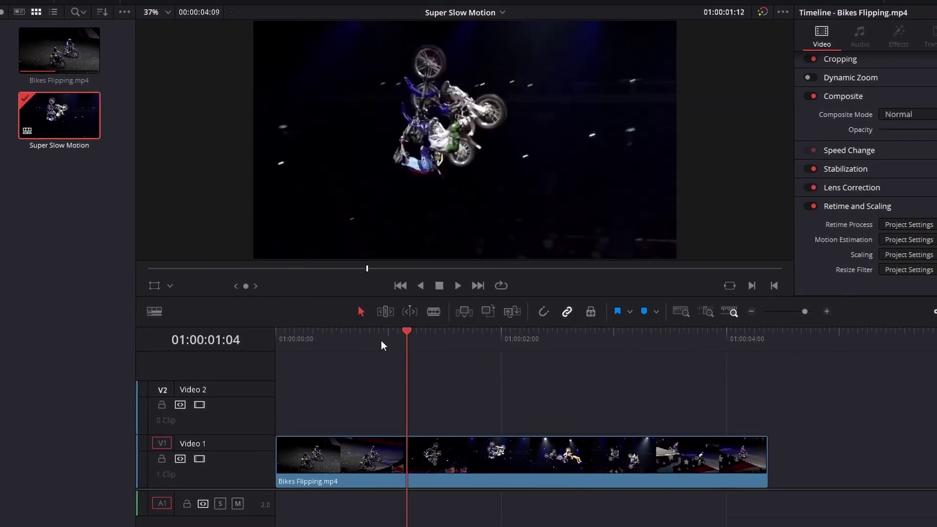
left_click_drag(382, 341, 527, 368)
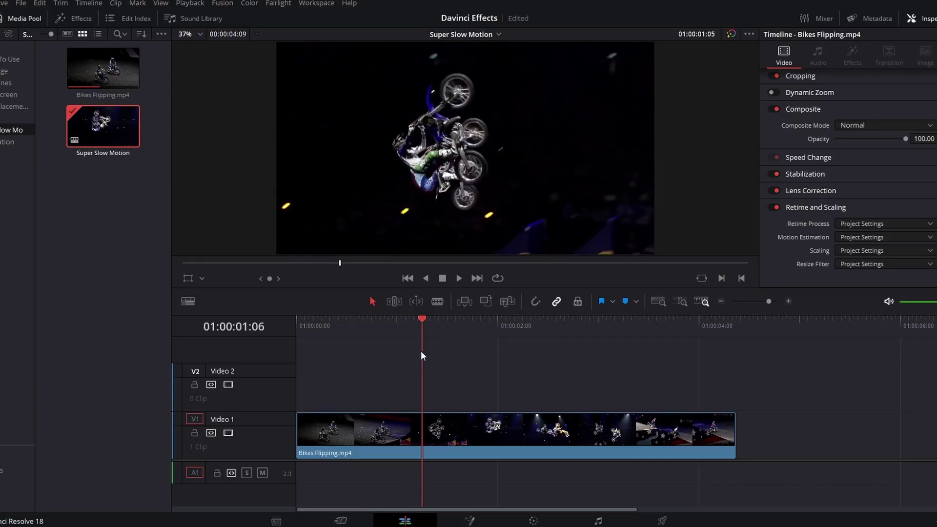
left_click_drag(421, 350, 477, 358)
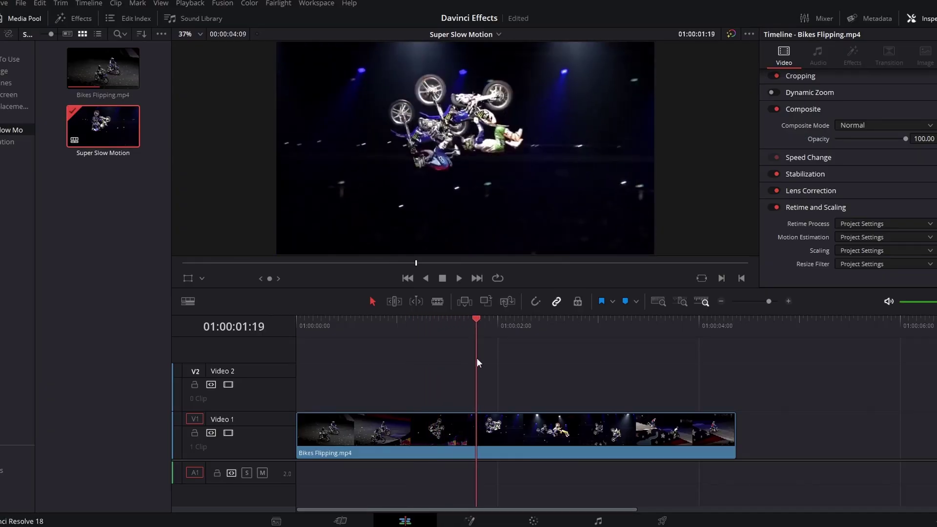
key("shift+v")
right_click(493, 436)
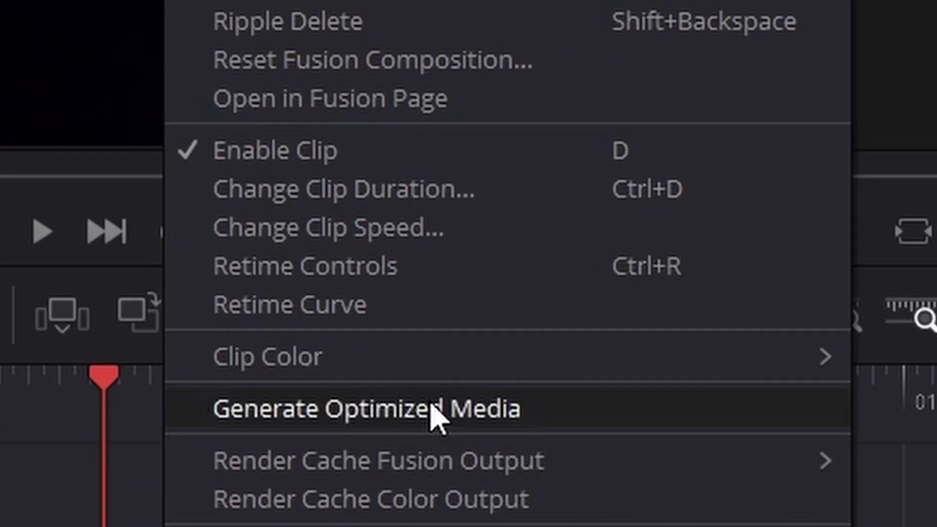
left_click(542, 293)
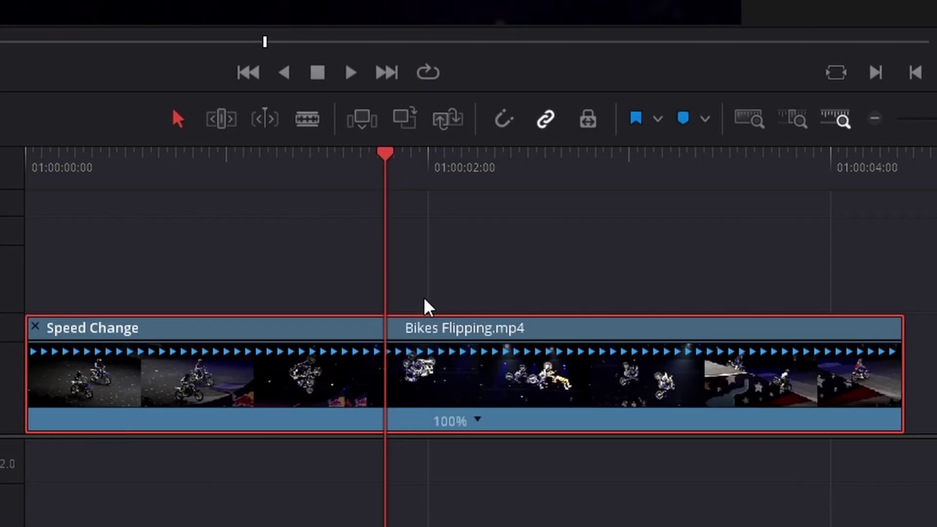
key("ctrl+r")
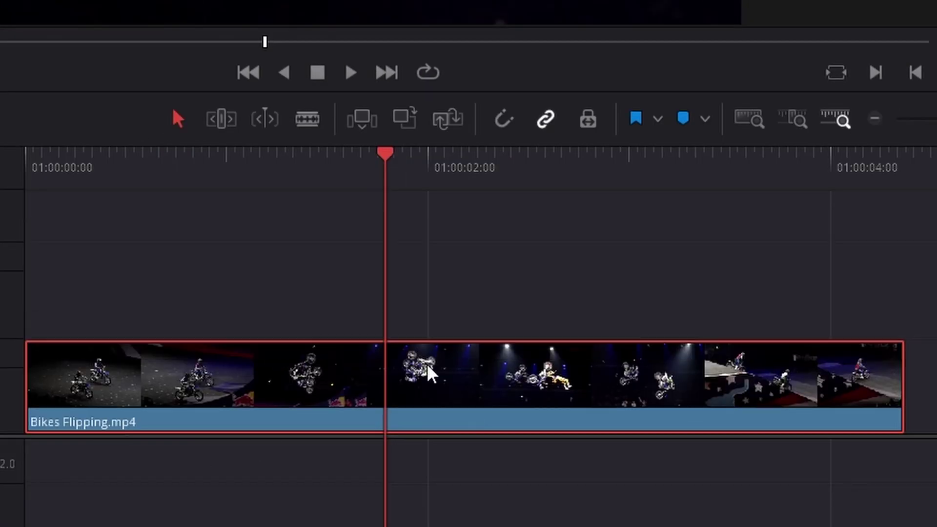
key("ctrl+r")
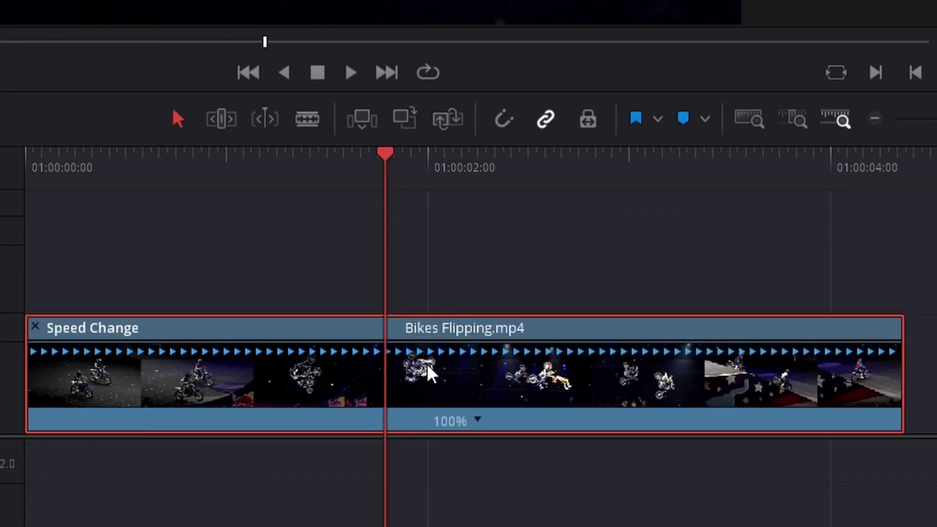
- Add a speed point to the clip at about 01:00:01:16, where the slow motion starts
left_click(478, 419)
left_click(450, 416)
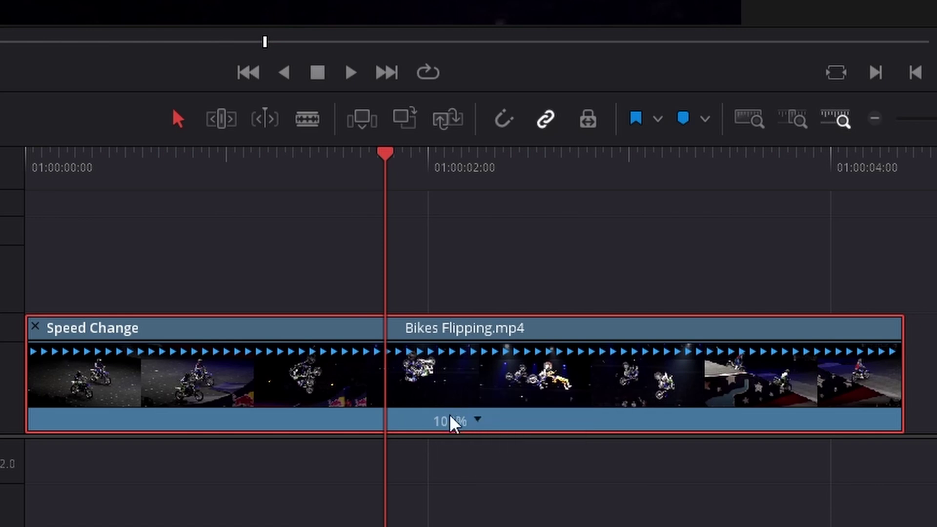
left_click(478, 421)
left_click(468, 394)
mouse_move(390, 155)
left_mouse_down()
mouse_move(361, 161)
mouse_move(370, 167)
mouse_move(363, 171)
left_mouse_up()
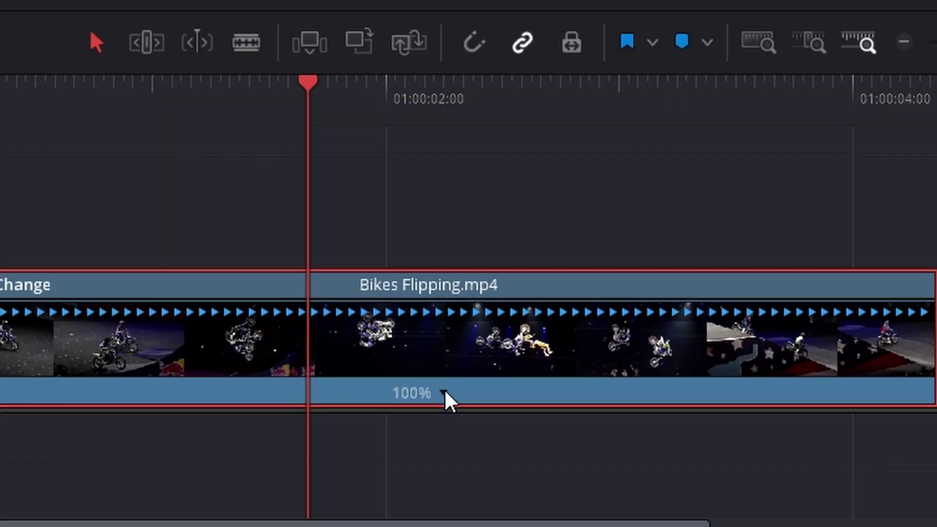
left_click(476, 421)
left_click(528, 410)
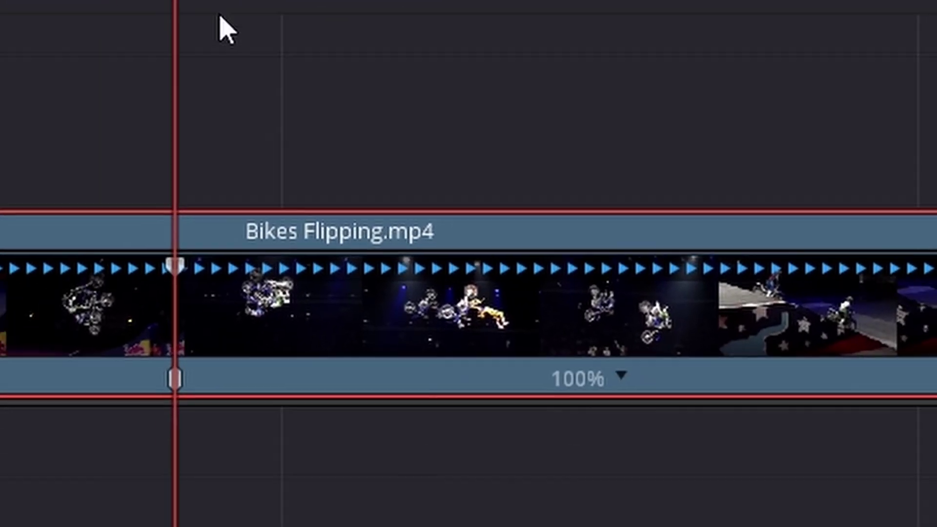
- Add a second speed point at about 01:00:02:12, where the slow motion ends
left_click_drag(176, 0, 425, 58)
mouse_move(444, 117)
left_mouse_down()
mouse_move(469, 127)
mouse_move(458, 129)
left_mouse_up()
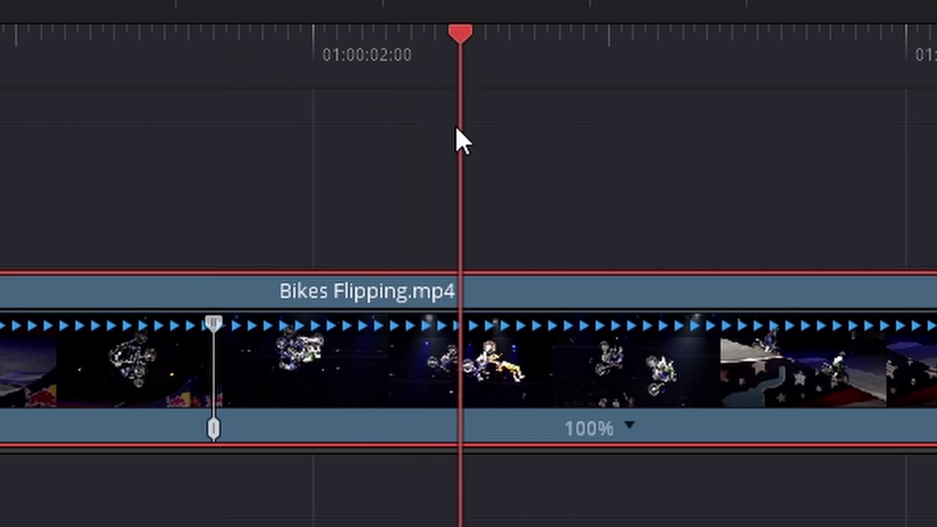
left_click(628, 429)
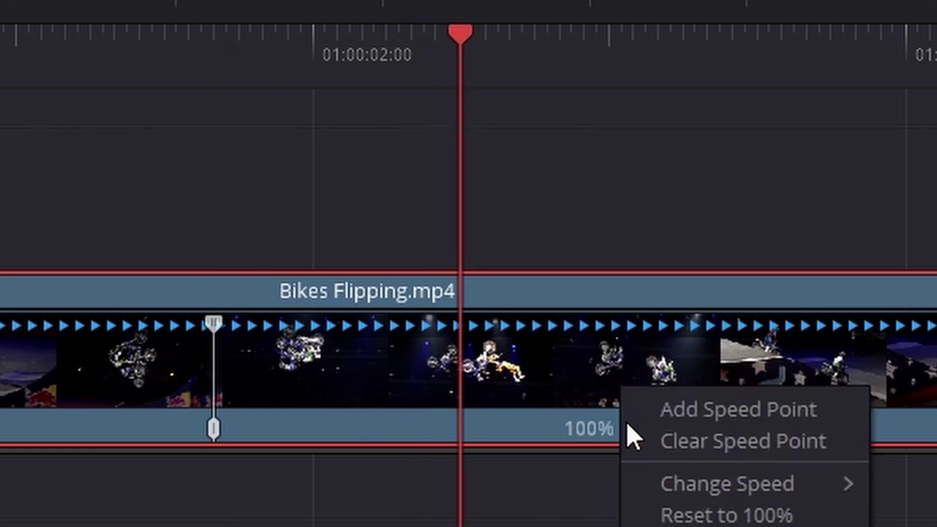
left_click(694, 412)
- Change the speed of the middle segment between the two speed points to 50% and scrub through it
left_click_drag(104, 103, 53, 91)
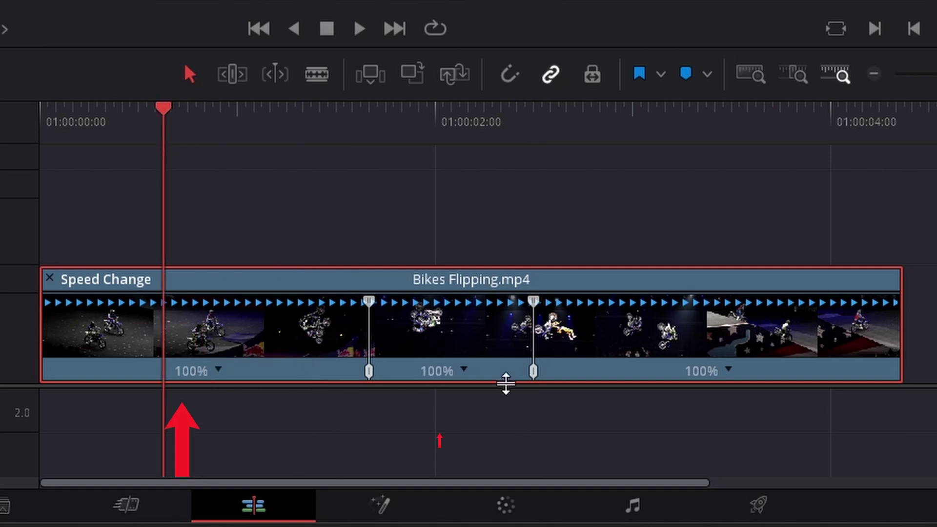
left_click_drag(384, 146, 369, 142)
left_click(464, 371)
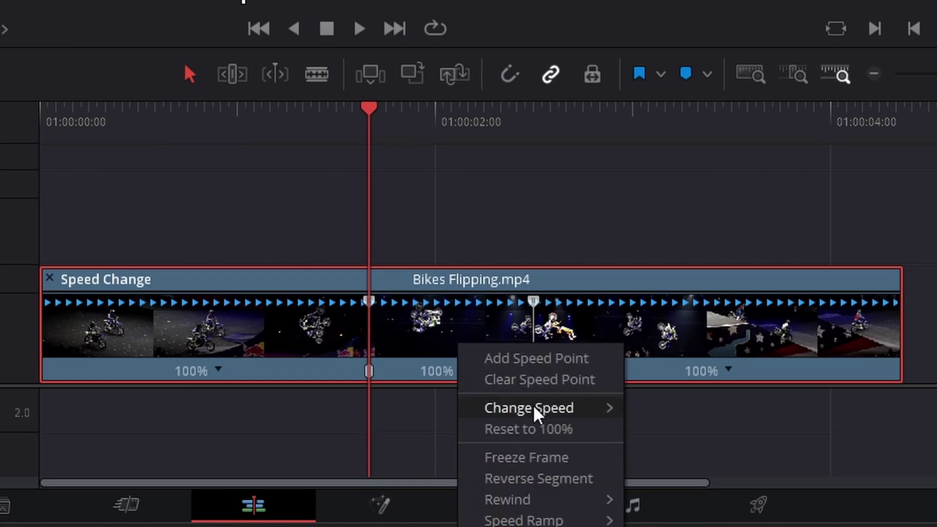
mouse_move(584, 410)
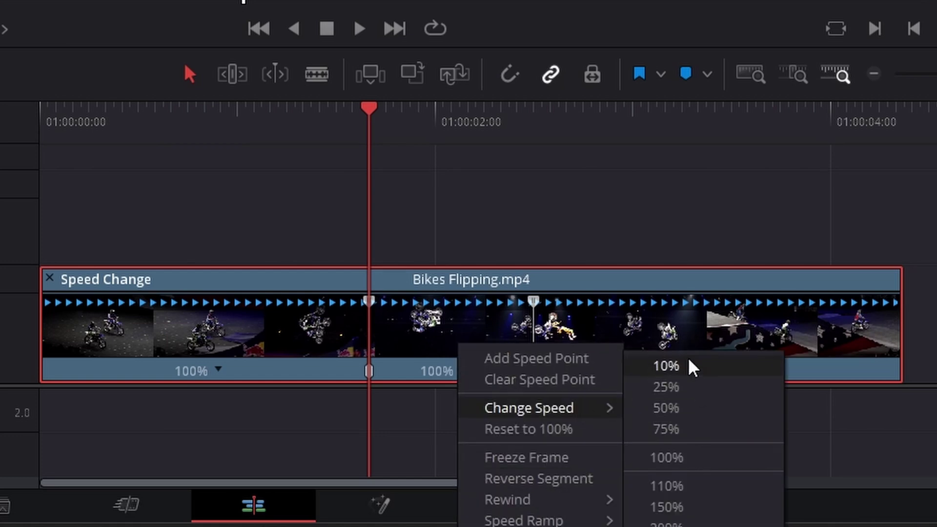
left_click(684, 412)
left_click_drag(376, 132, 557, 181)
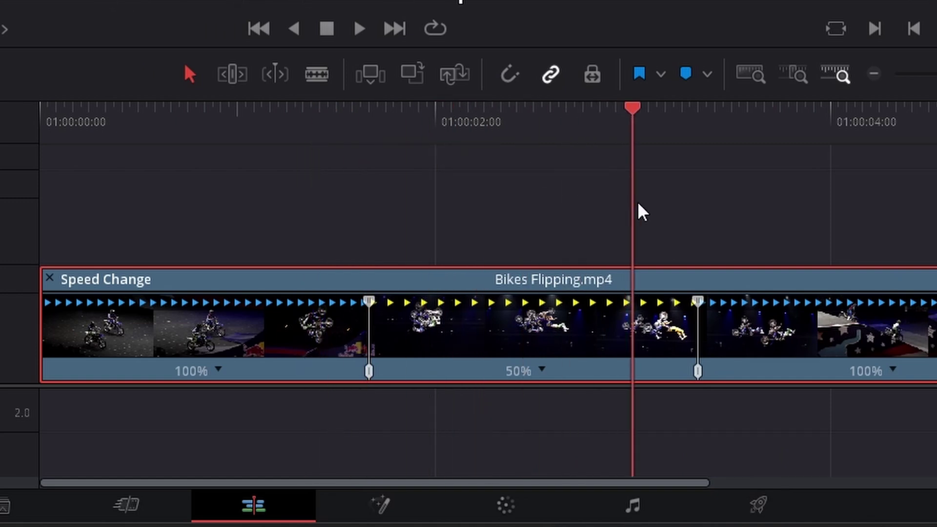
- Try adjusting the slowed segment's speed and length by moving the handles of its end speed point
left_click_drag(859, 274, 374, 277)
mouse_move(703, 308)
left_mouse_down()
mouse_move(651, 307)
mouse_move(760, 314)
mouse_move(657, 310)
mouse_move(715, 310)
mouse_move(665, 314)
mouse_move(707, 312)
left_mouse_up()
left_click_drag(708, 375, 557, 349)
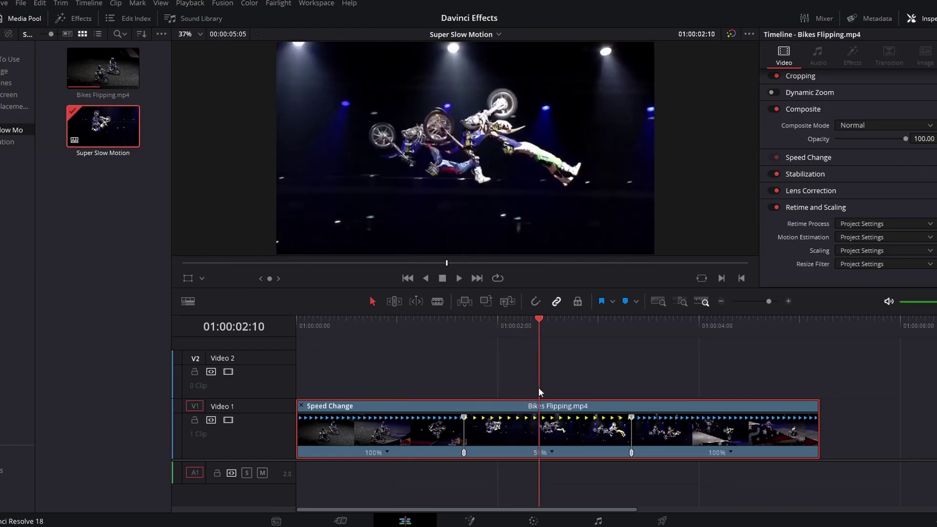
- Play back the 50% segment to check how smooth the slow motion looks
left_click_drag(539, 388, 350, 375)
key("space")
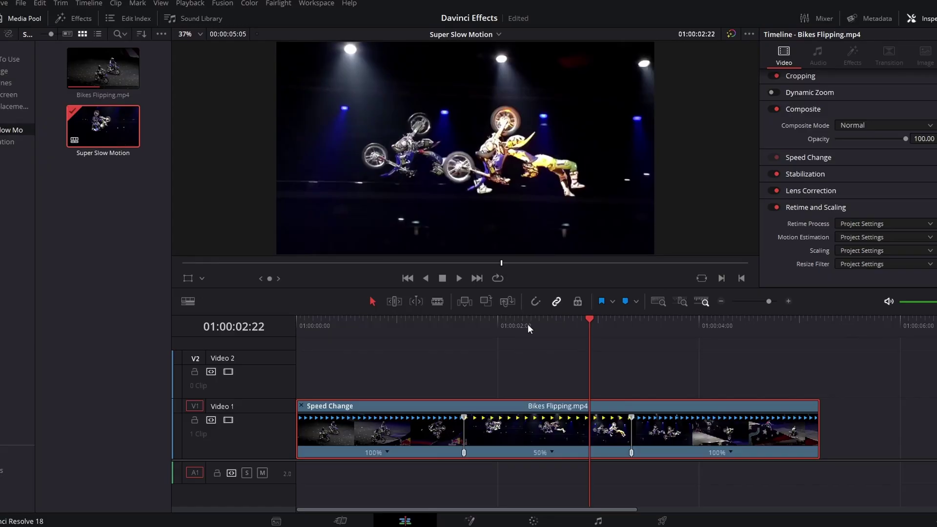
left_click_drag(528, 325, 475, 330)
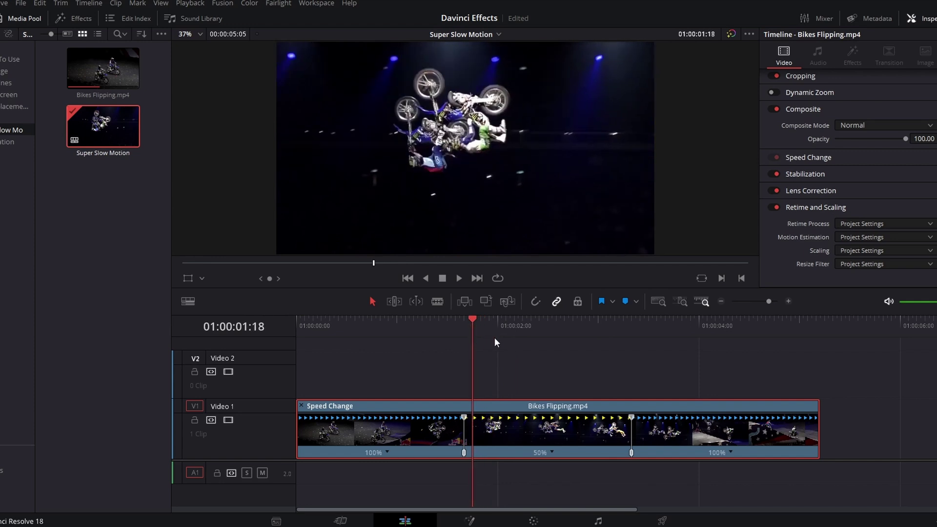
left_click(459, 278)
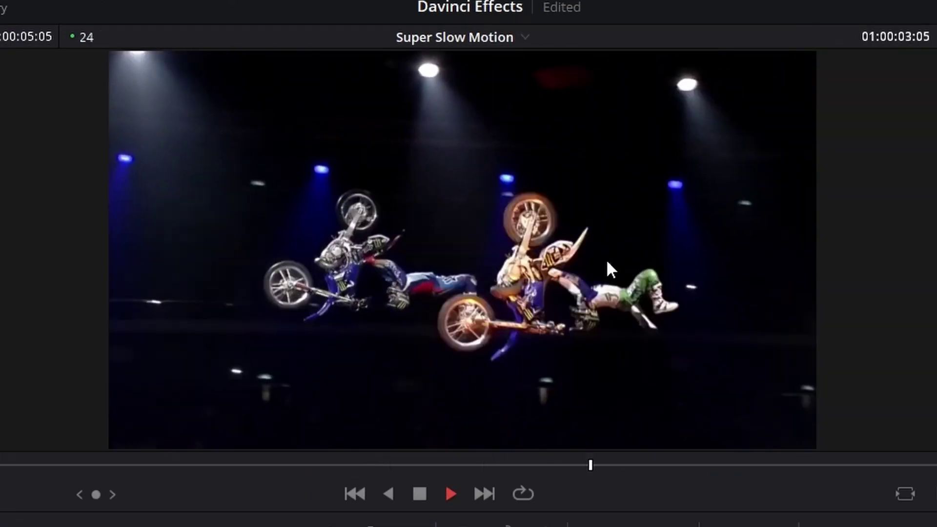
key("space")
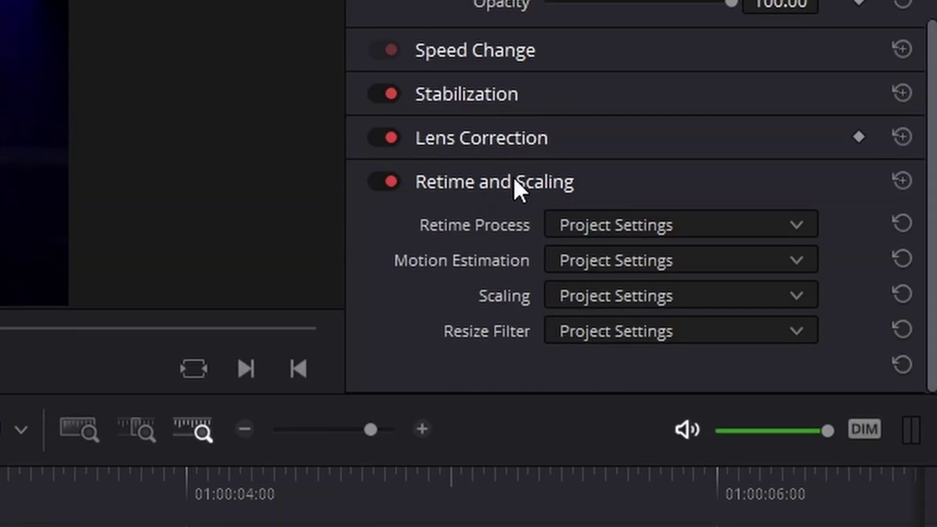
- Set the clip's Retime Process to Optical Flow and Motion Estimation to Enhanced Better, and play back the slow motion
left_click(588, 227)
left_click(635, 356)
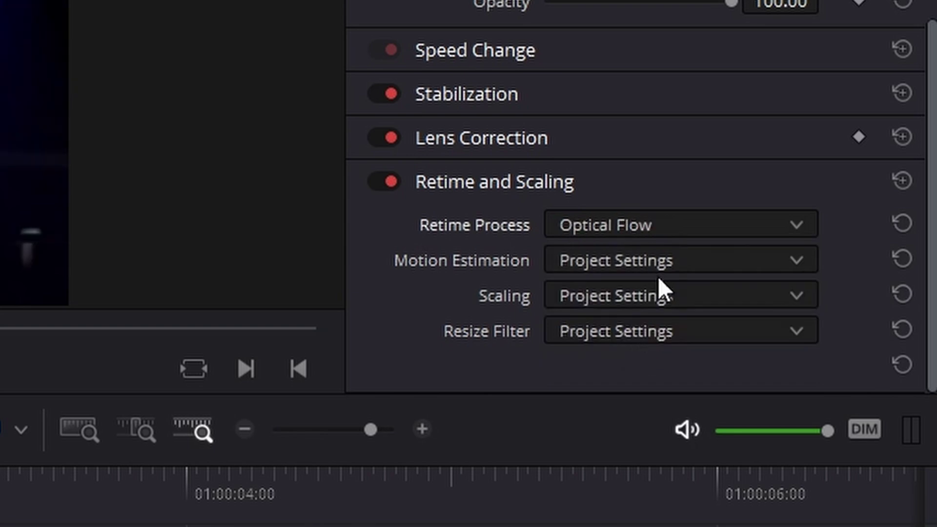
left_click(651, 255)
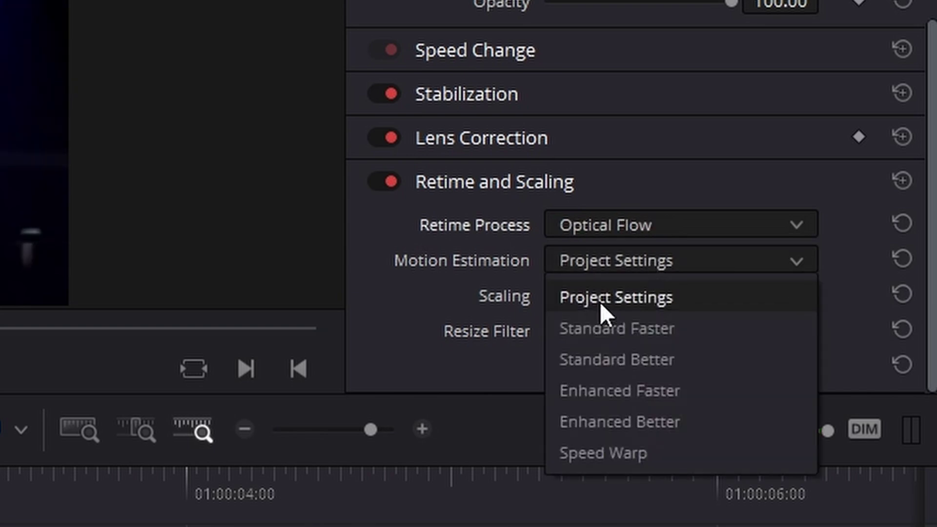
left_click(647, 421)
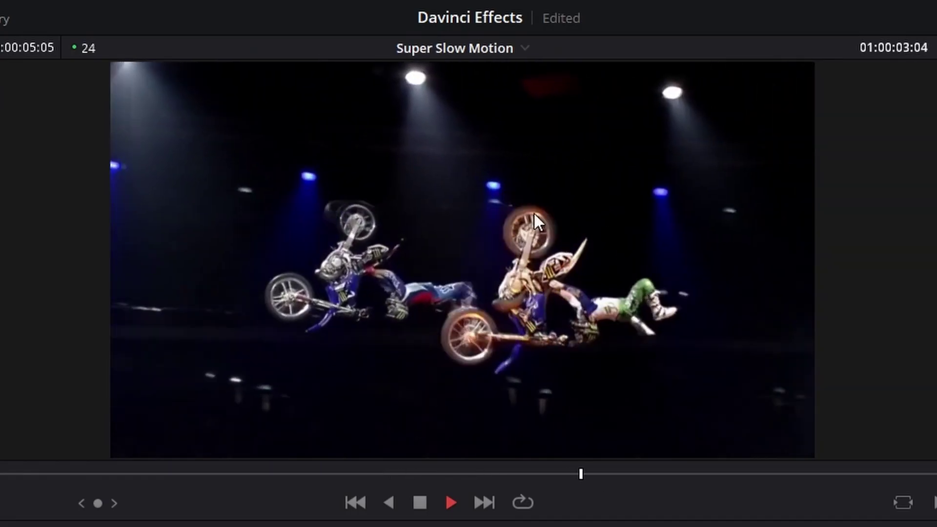
key("space")
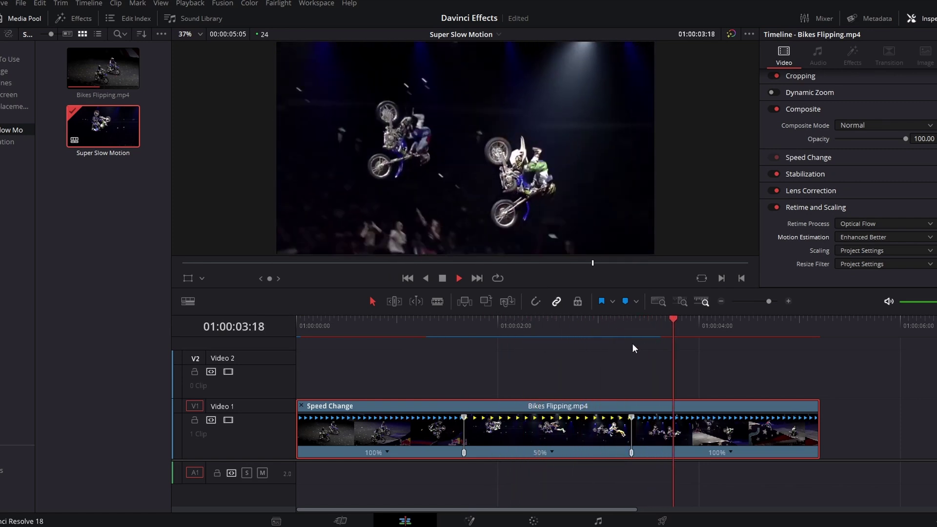
- Open the clip's retime curve at the first speed point, display the Retime Speed curve and enlarge the curve area
left_click_drag(469, 323, 465, 325)
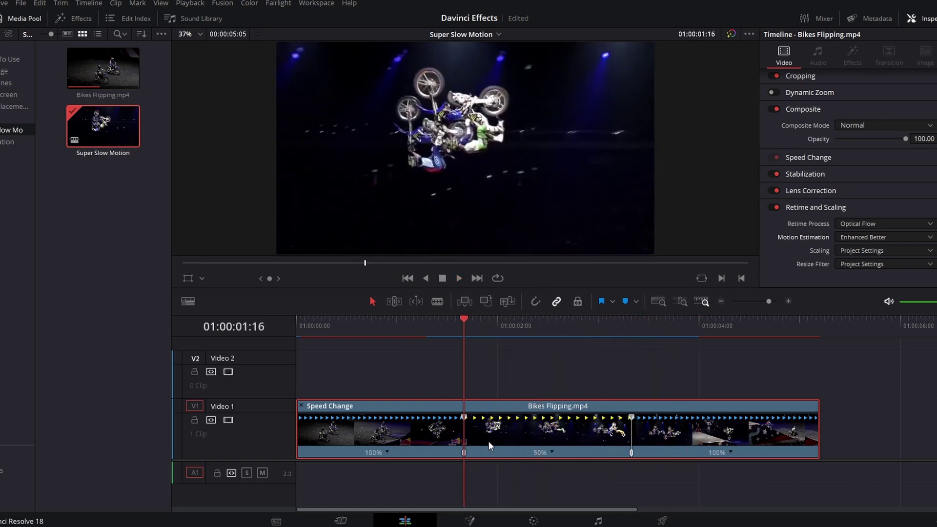
right_click(491, 438)
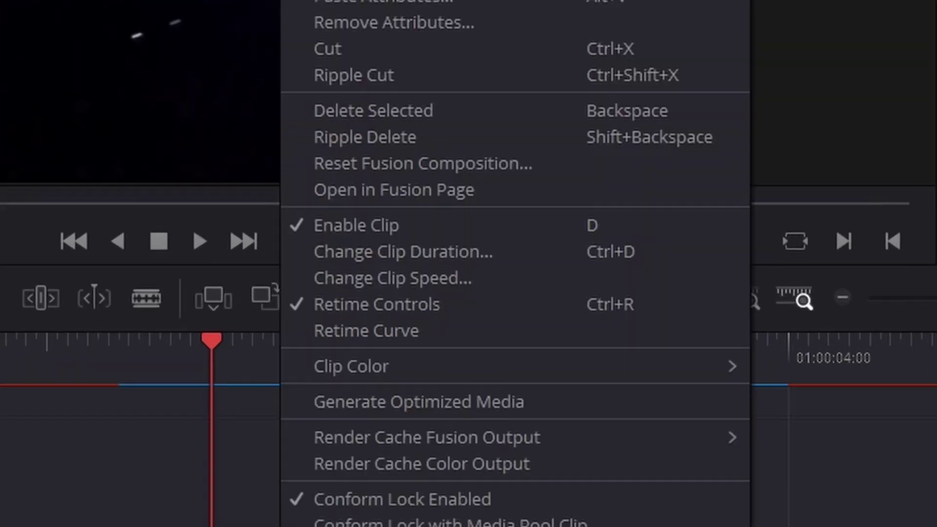
left_click(449, 331)
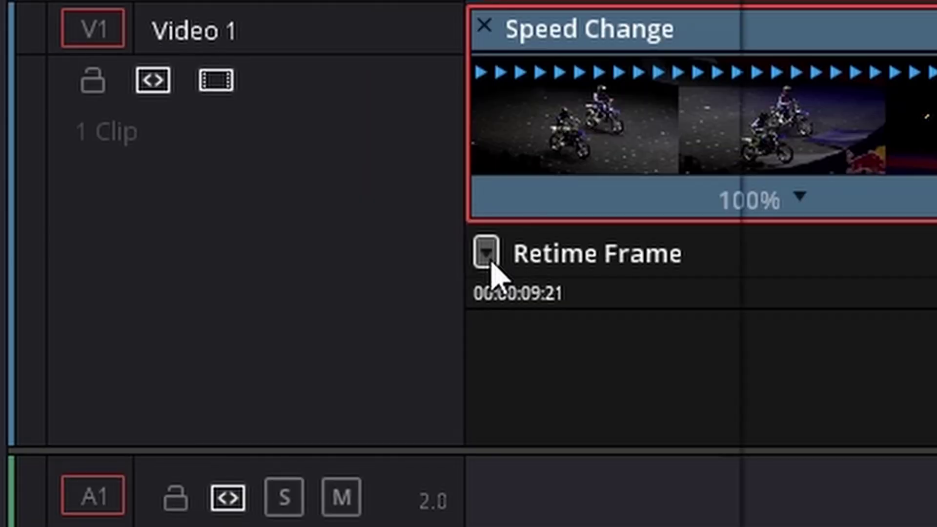
left_click(489, 258)
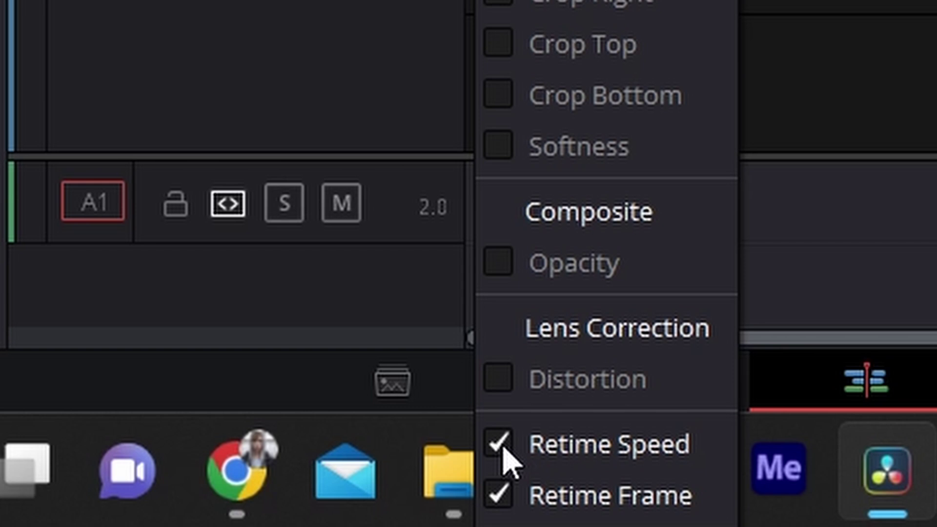
left_click(424, 468)
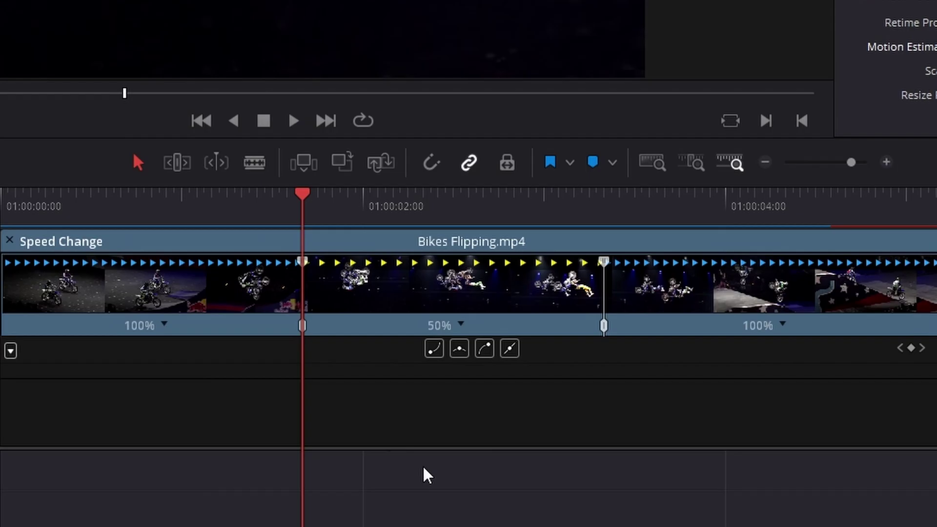
left_click_drag(391, 448, 389, 522)
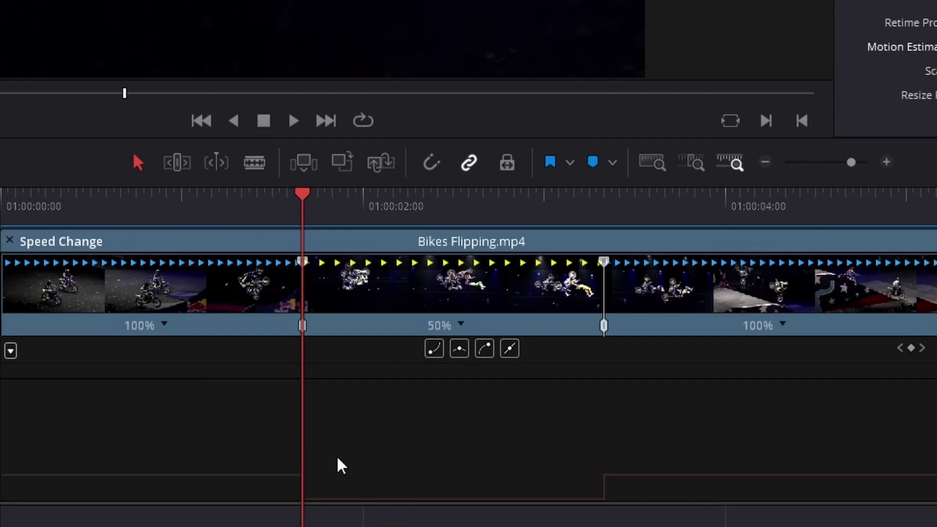
- Smooth the Retime Speed curve at the first speed point, between the 100% and 50% segments
scroll(329, 430, "up", 2)
left_click_drag(259, 207, 233, 206)
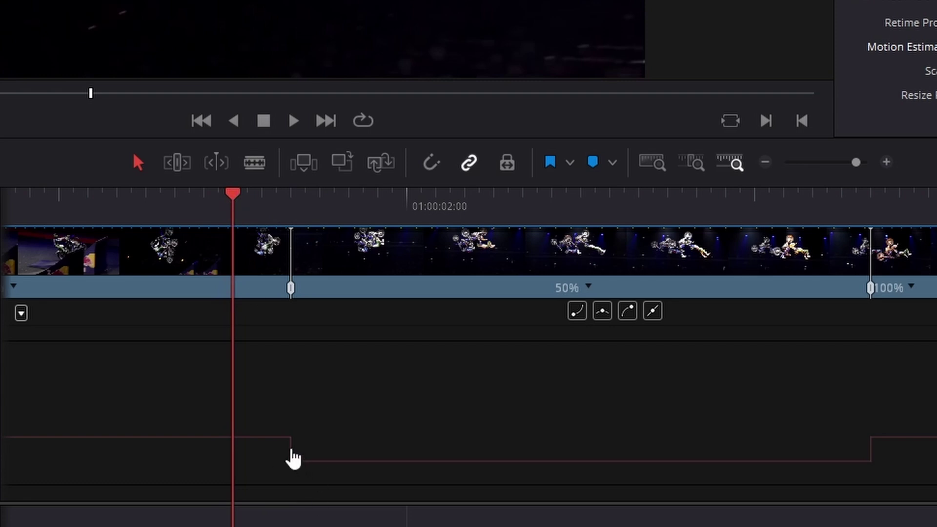
key("bracketright")
key("ctrl+equal")
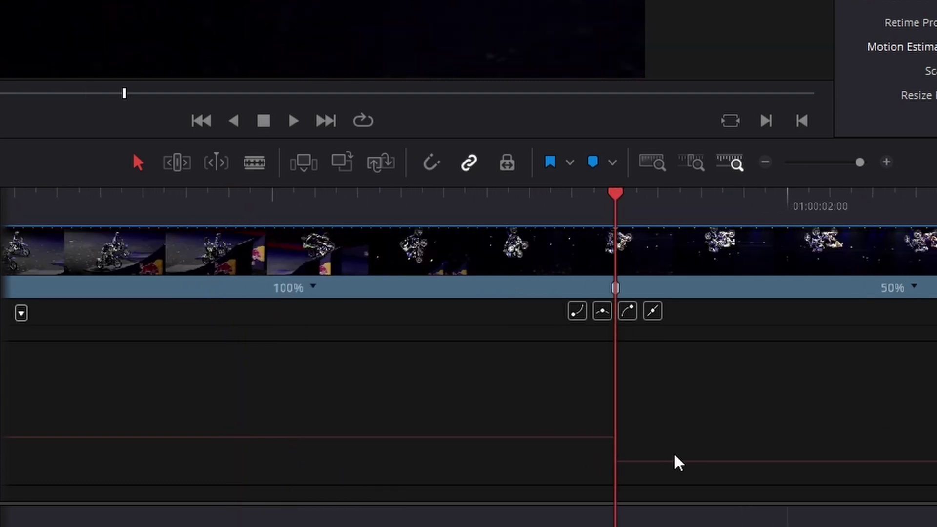
left_click(616, 450)
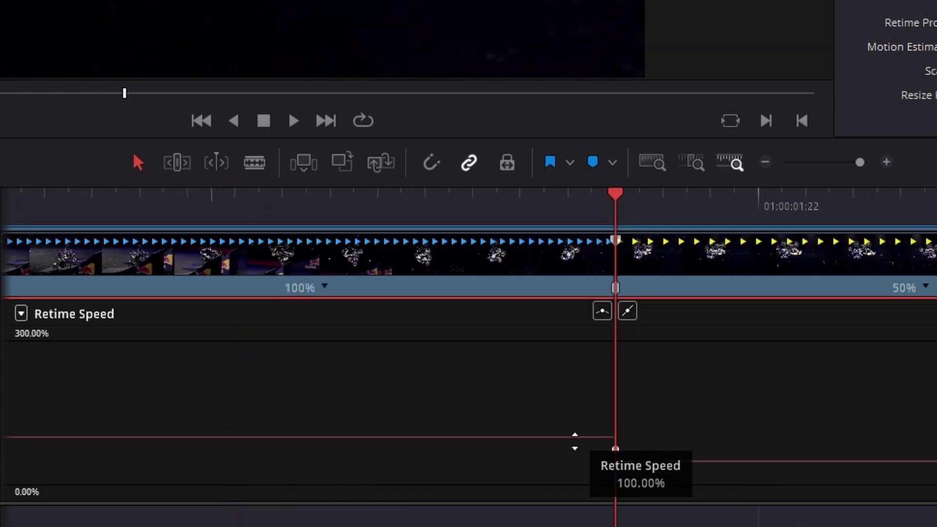
scroll(575, 441, "right", 3)
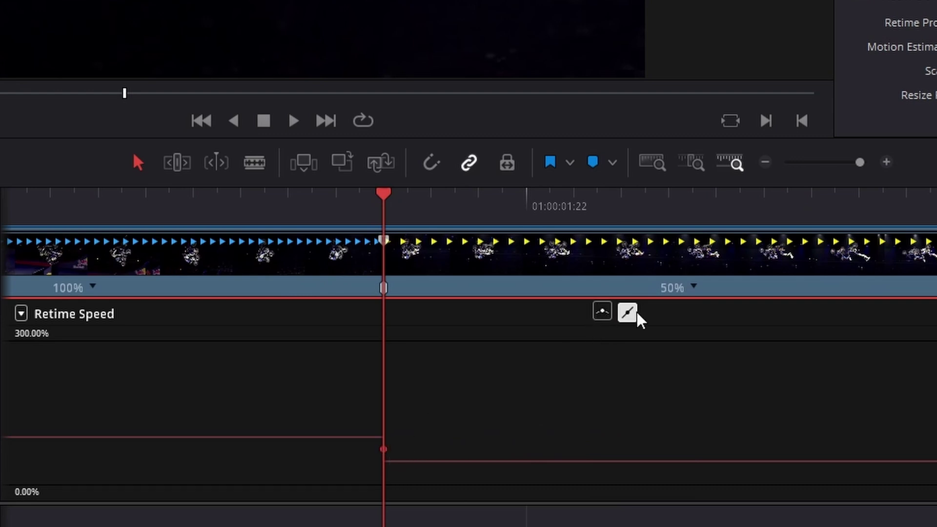
left_click(603, 313)
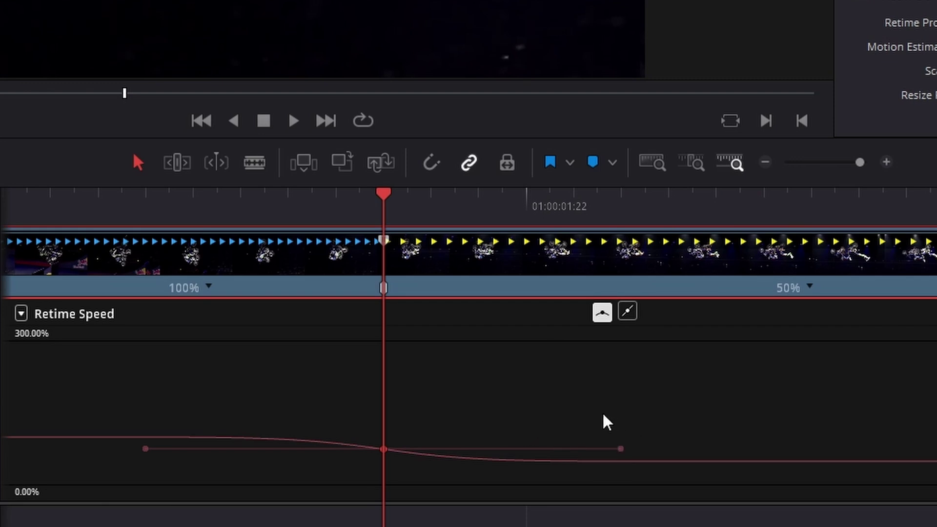
- Smooth the Retime Speed curve at the second speed point, between the 50% and last 100% segments, and shorten its easing handles
scroll(603, 416, "left", 5)
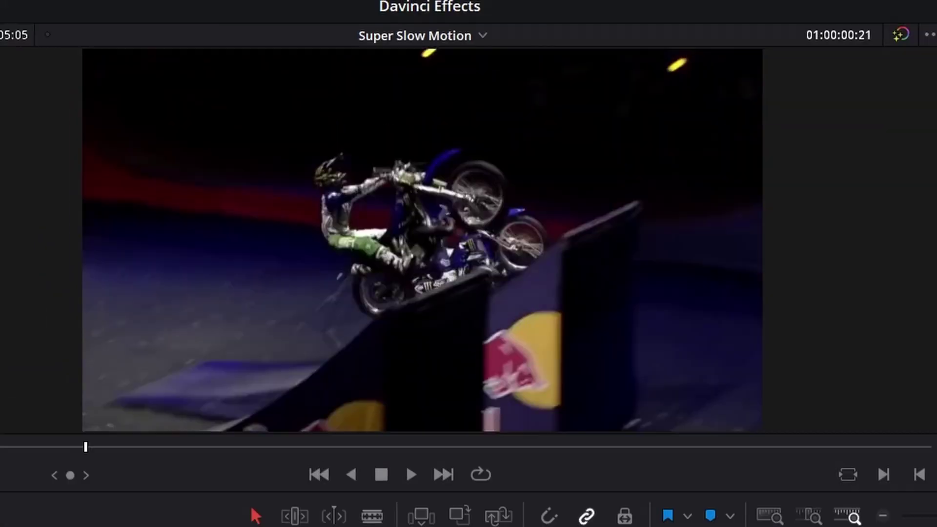
key("space")
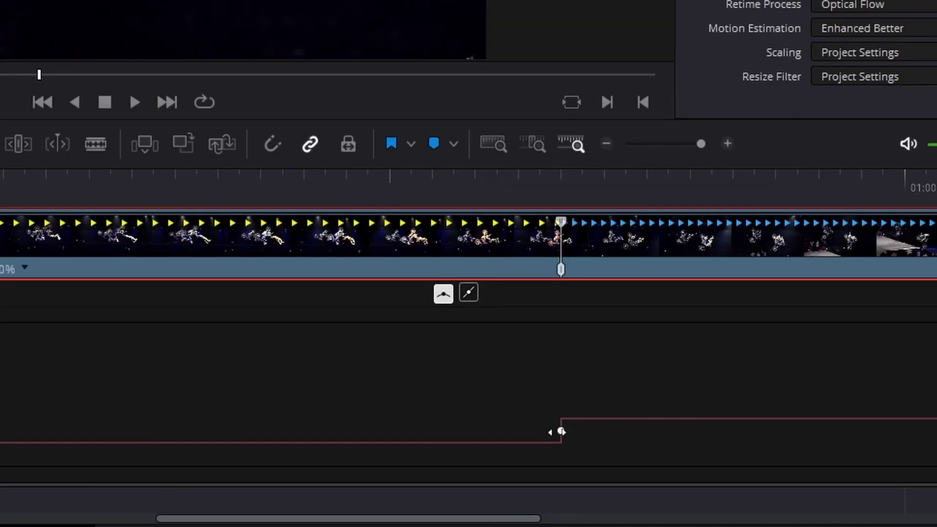
left_click(443, 294)
left_click_drag(775, 431, 713, 433)
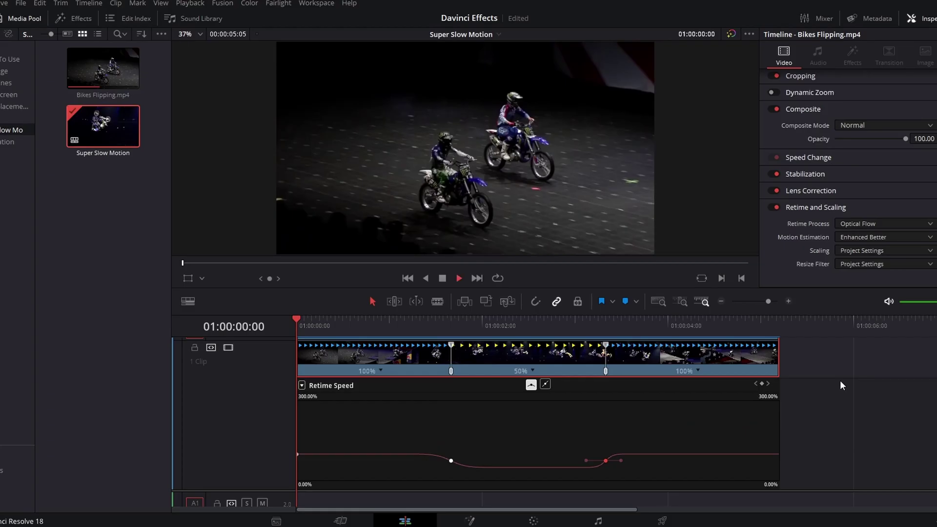
key("space")
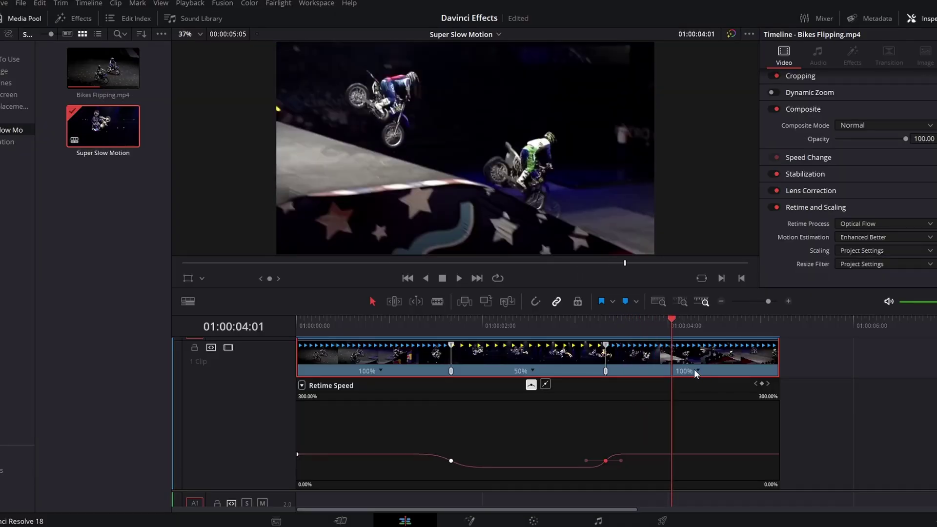
- Change the speed of the clip's middle segment, between the two speed points, to 25%
left_click_drag(554, 325, 490, 325)
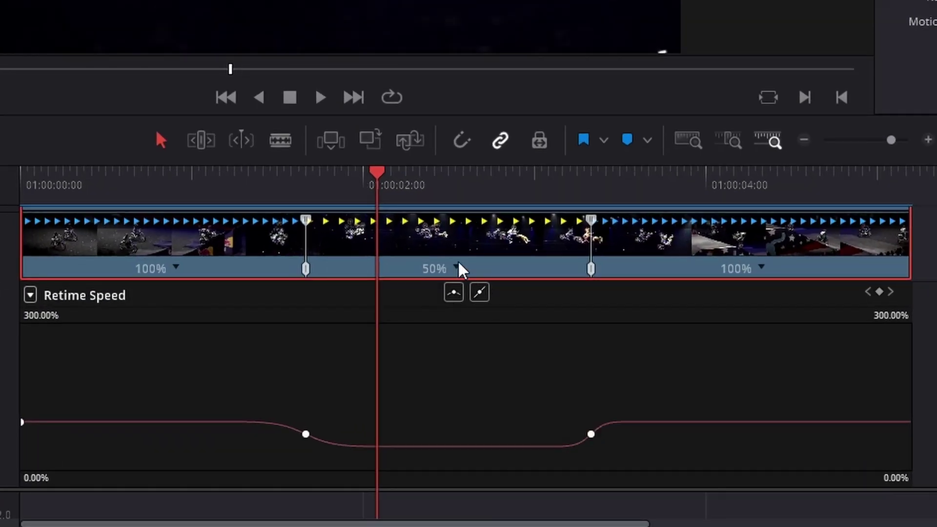
left_click(453, 264)
mouse_move(597, 342)
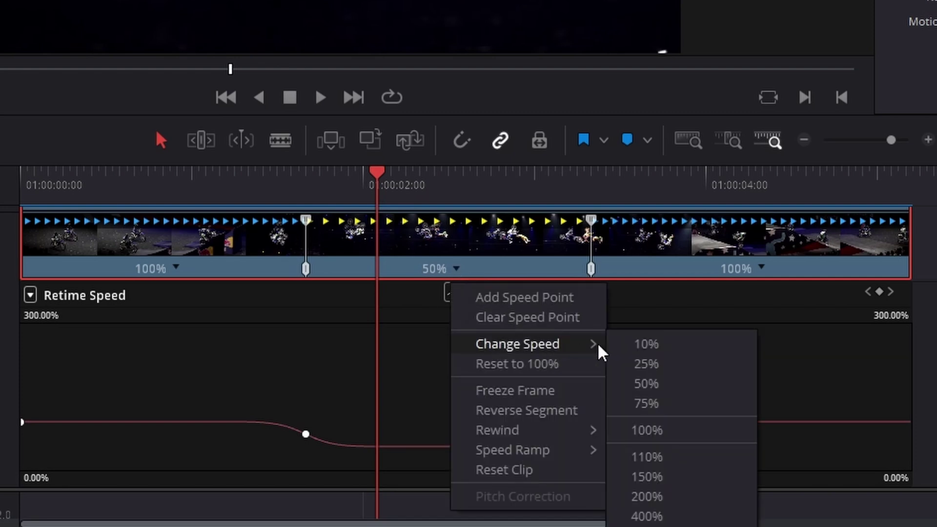
left_click(644, 364)
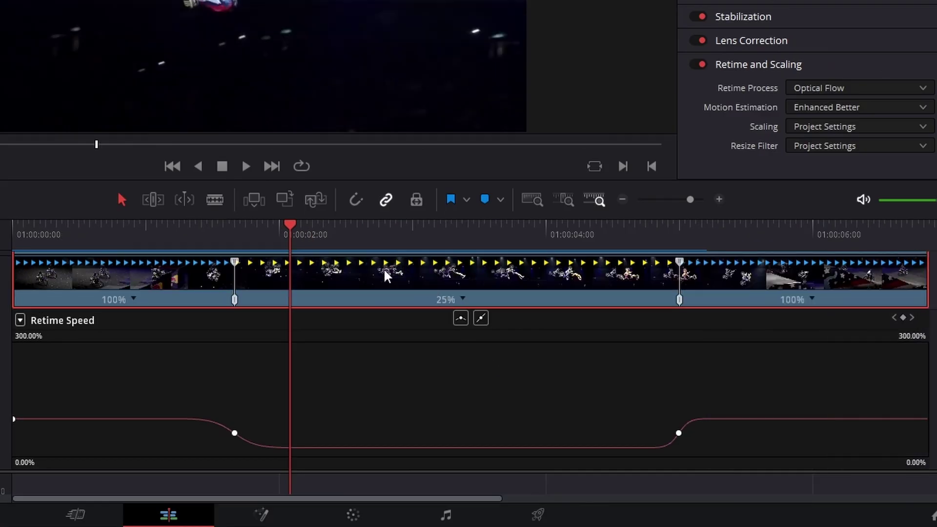
- Add a third speed point in the last 100% segment, shortly before 01:00:06:00, where the bikes are landing on the ramp
left_click_drag(684, 240, 779, 282)
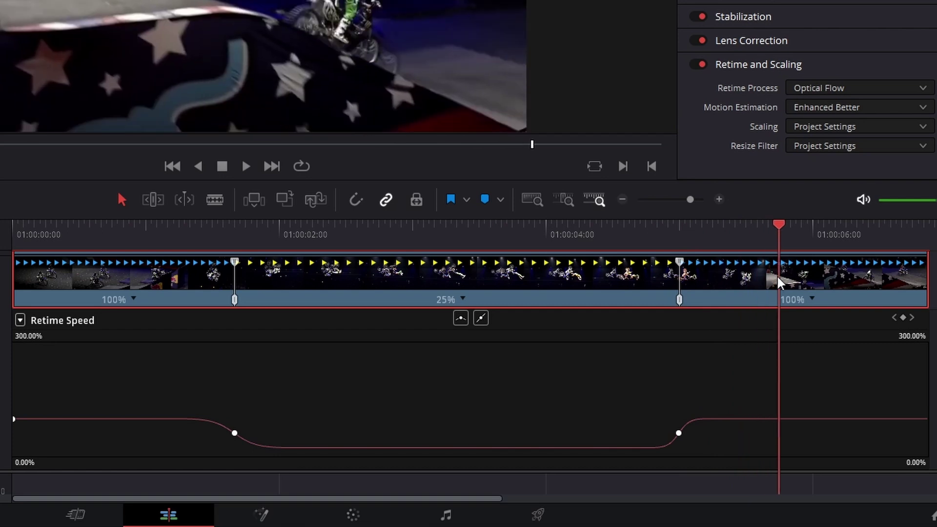
left_click(812, 300)
left_click(825, 322)
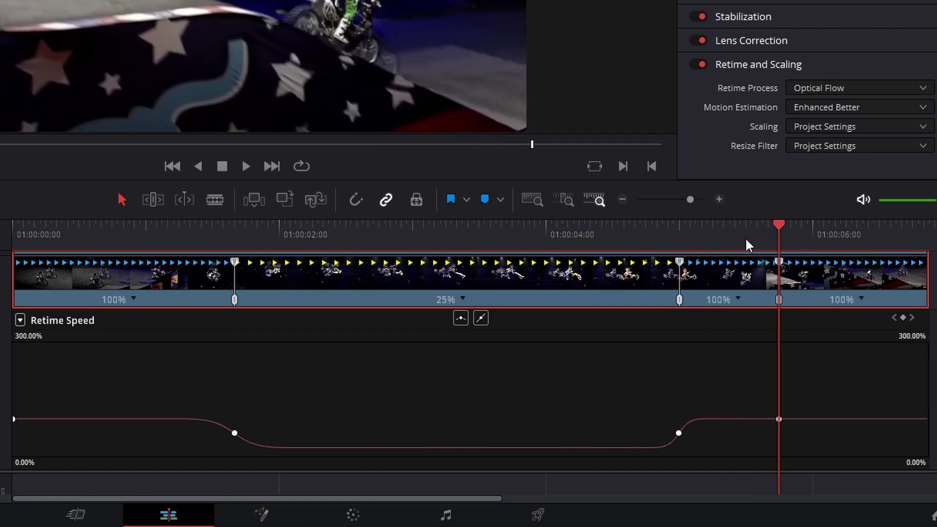
- Change the speed of the segment between the second and third speed points to 50%
left_click(724, 239)
left_click(738, 300)
mouse_move(775, 359)
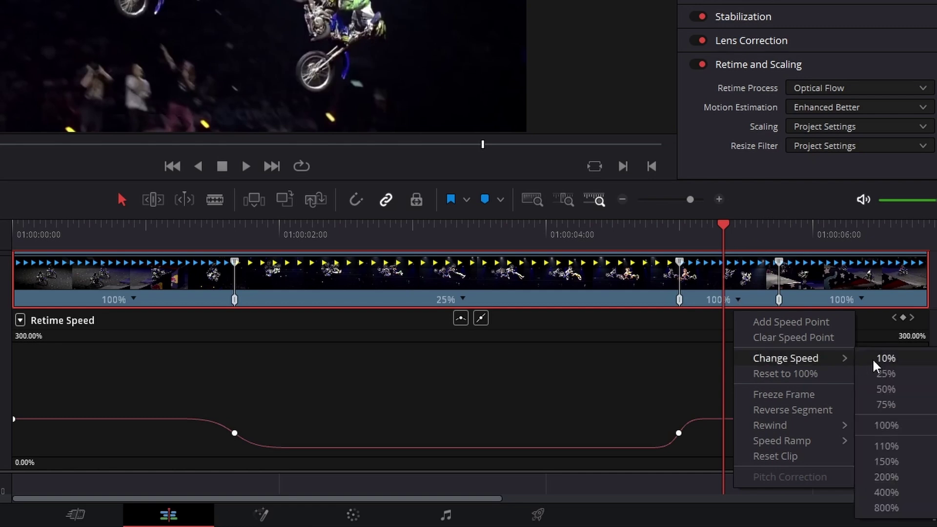
left_click(885, 390)
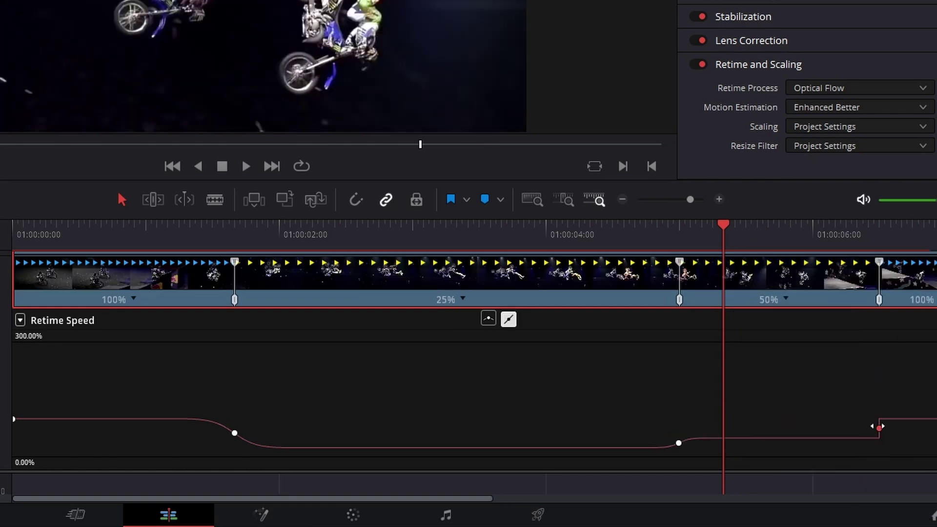
- Smooth the Retime Speed curve at the third speed point, between the 50% and last 100% segments, and play back the slow motion
left_click(507, 321)
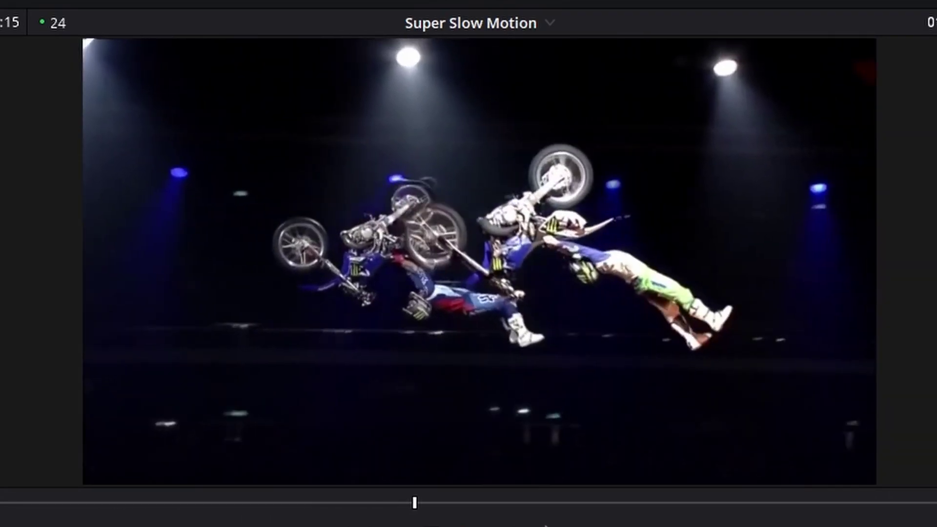
key("space")
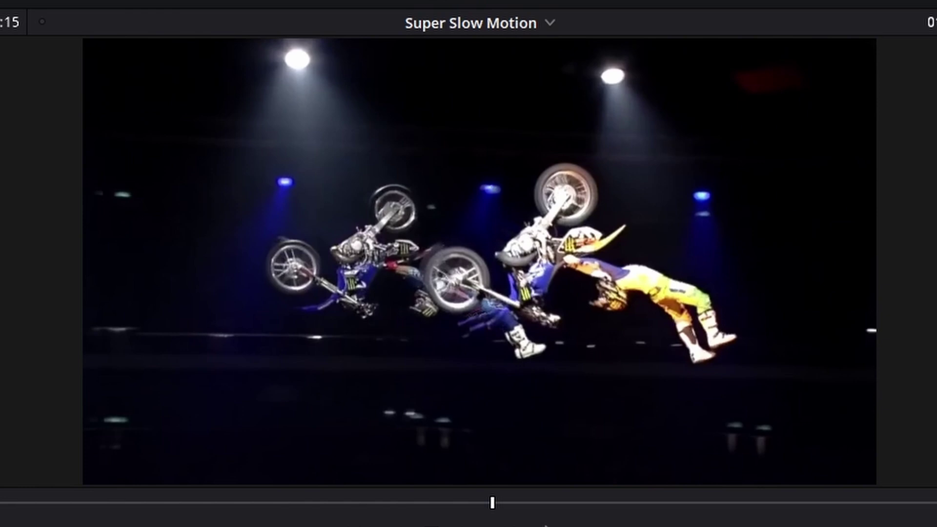